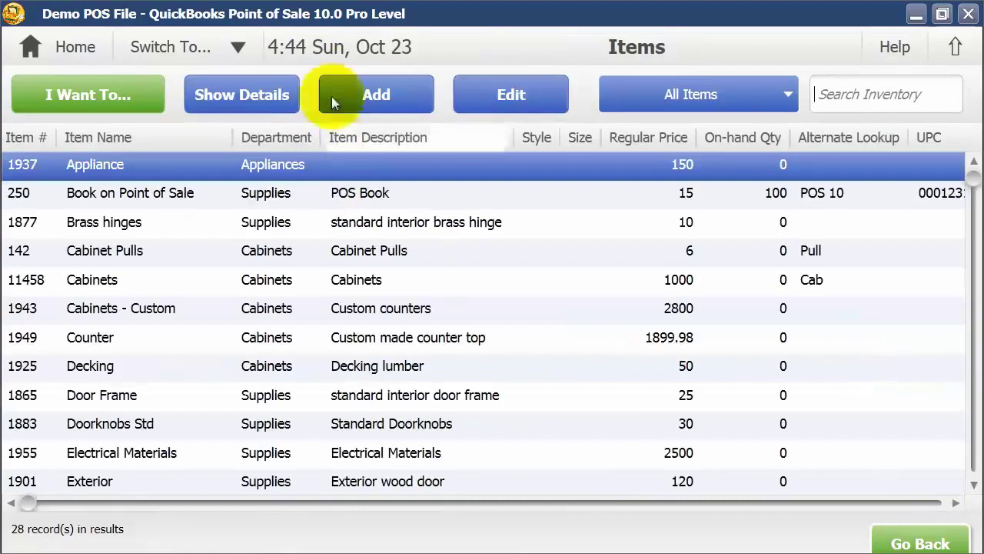
Start a new inventory item named Assembly A and set its type to Assembly
left_click(344, 90)
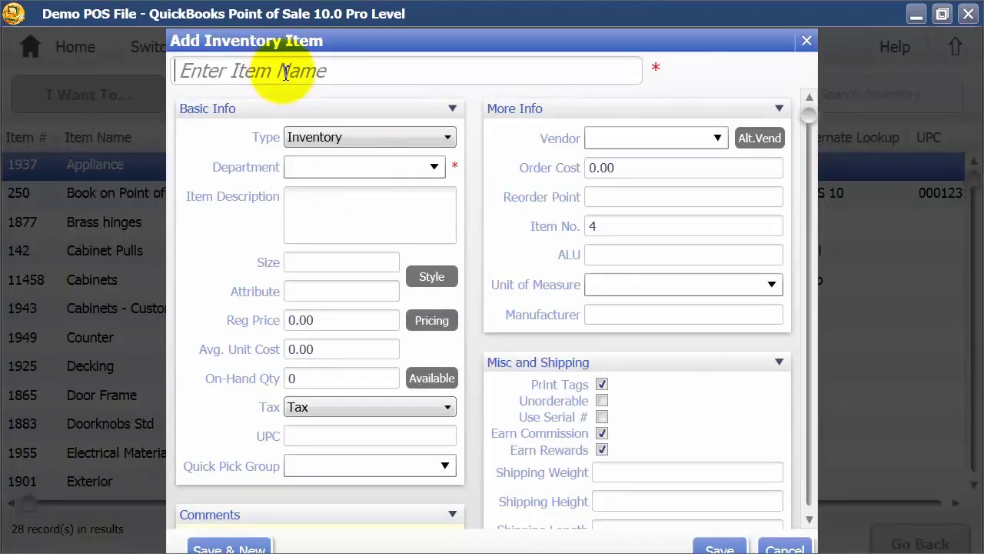
type("Asse")
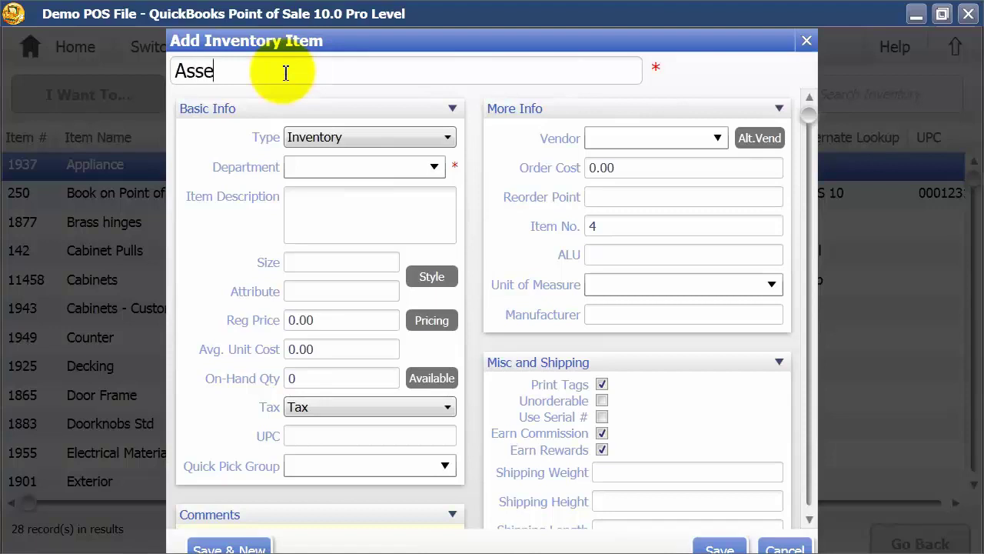
type("mbly A")
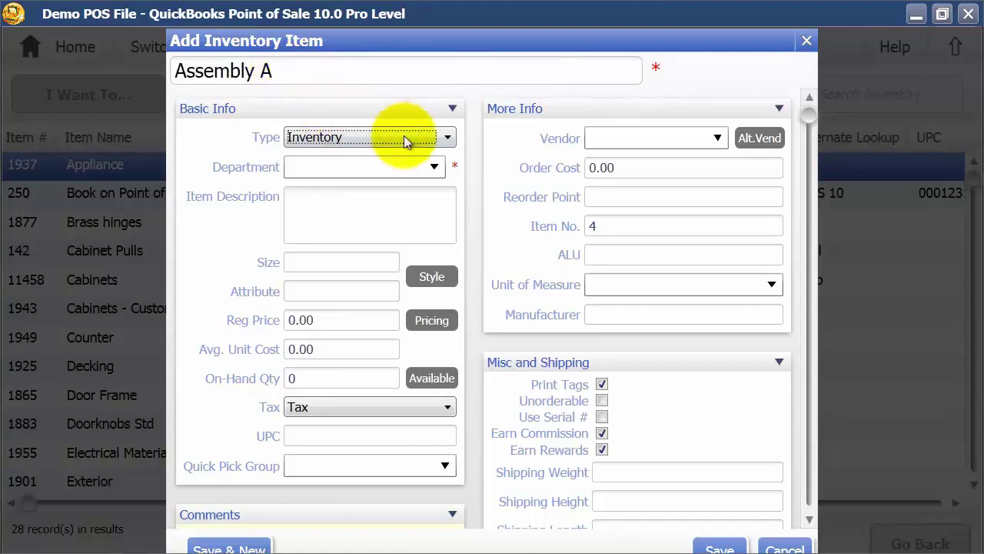
left_click(406, 136)
left_click(306, 203)
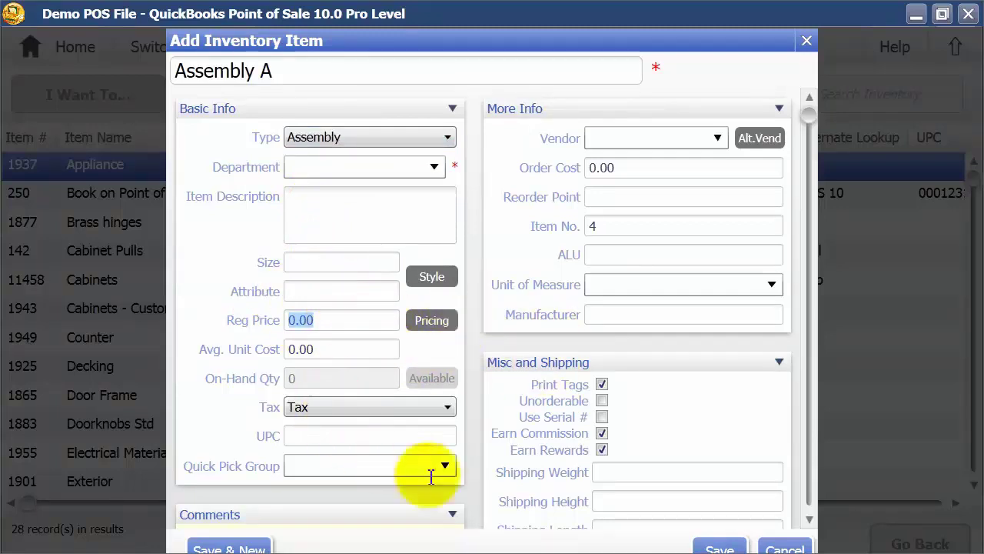
Assign the new item to the Cabinets department and save it
left_click(723, 548)
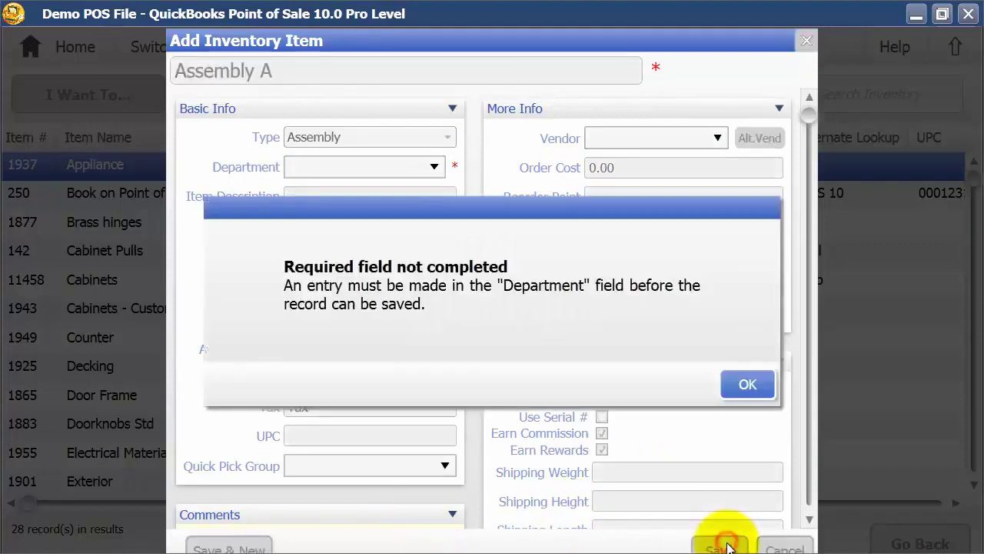
left_click(747, 386)
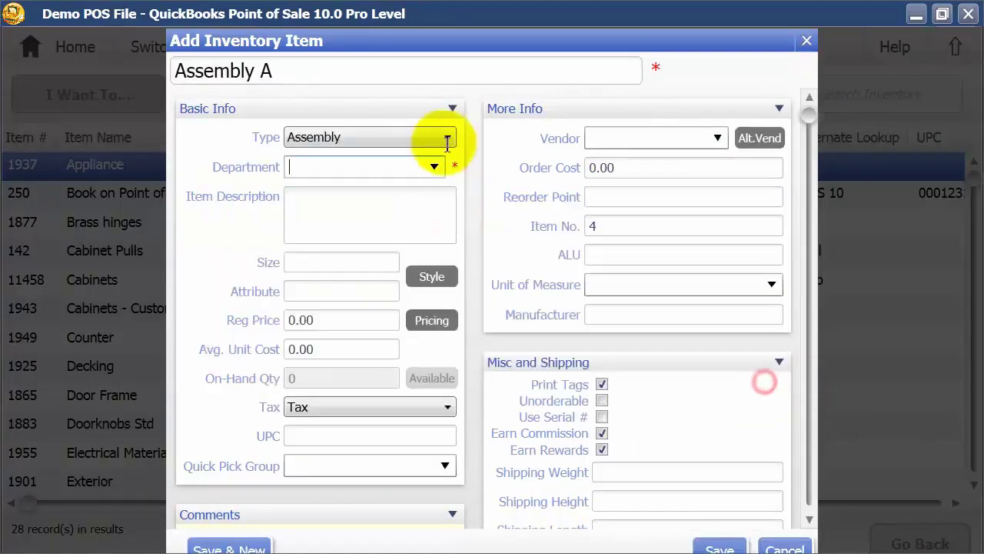
left_click(434, 167)
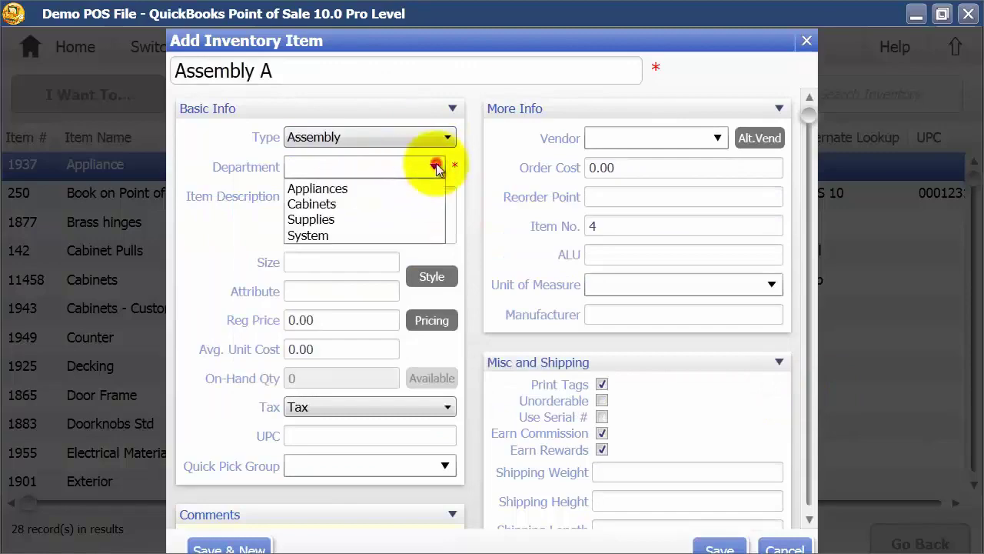
left_click(319, 205)
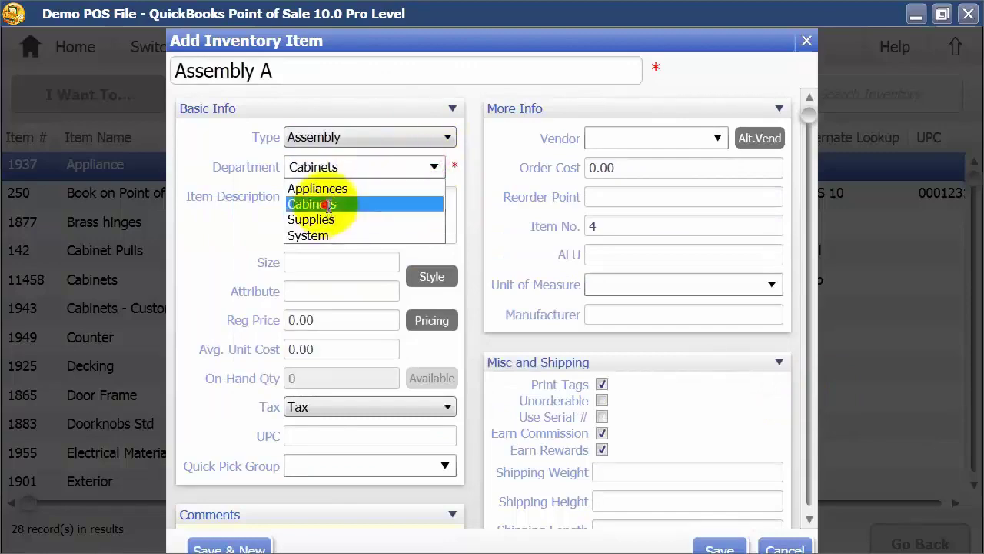
left_click(719, 548)
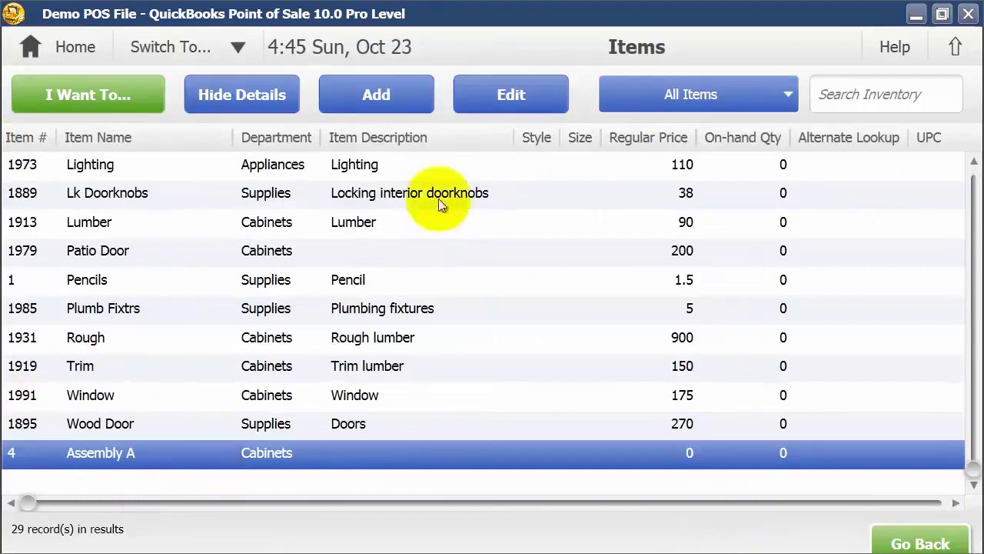
Open the assembly details of Assembly A for editing
left_click(510, 98)
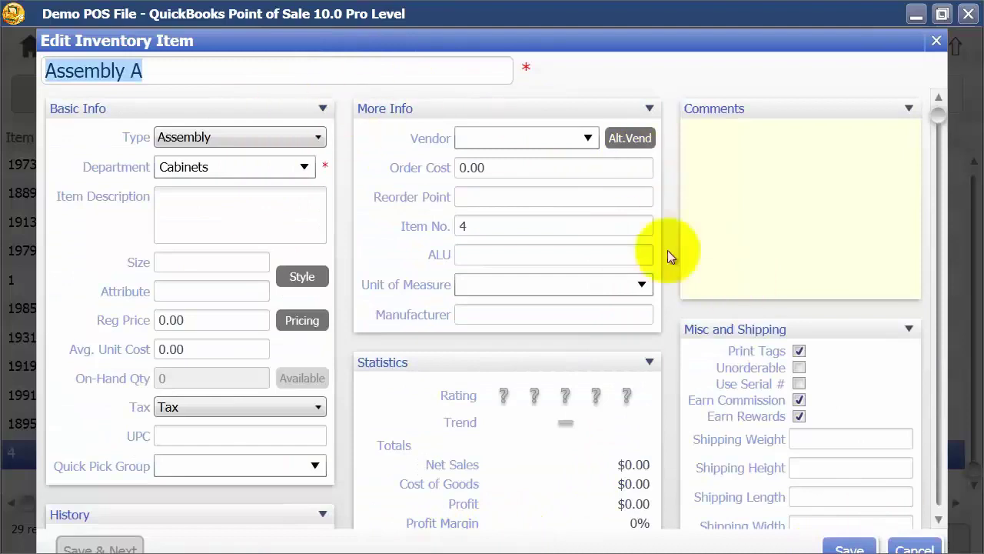
left_click(846, 547)
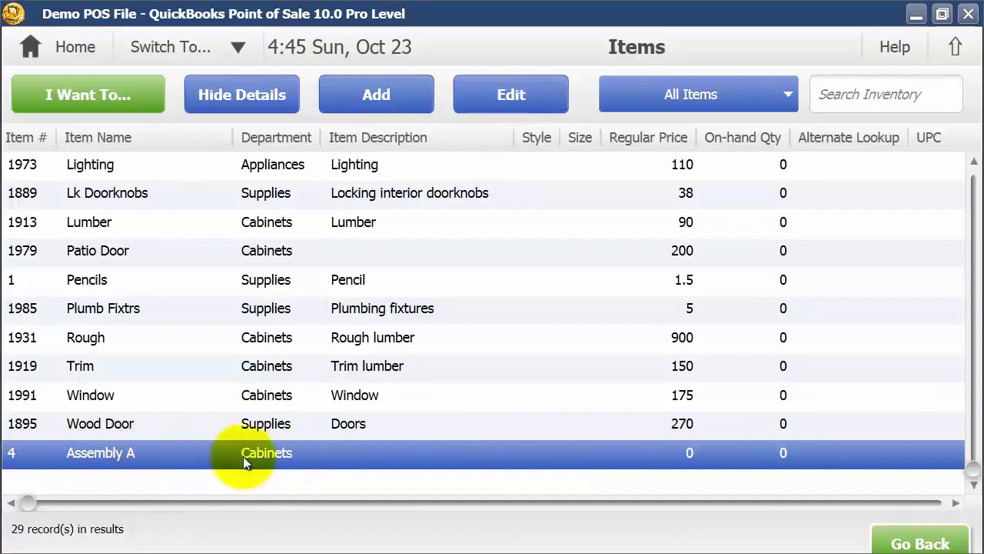
left_click(253, 100)
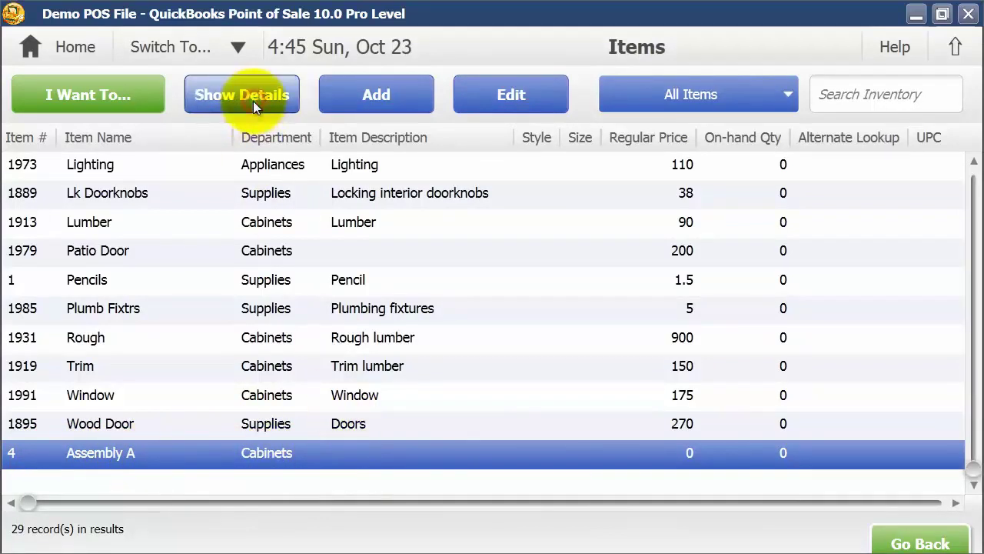
left_click(253, 101)
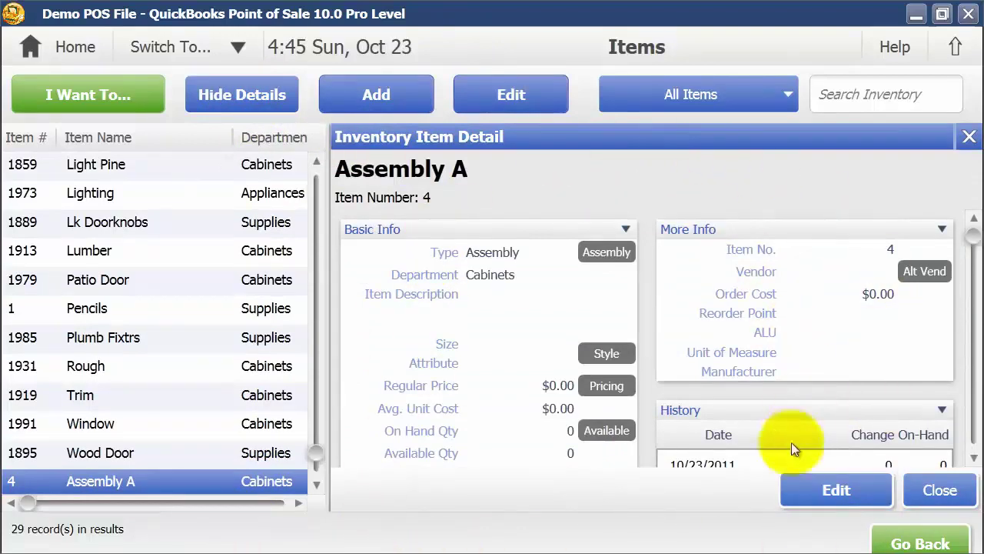
left_click(604, 254)
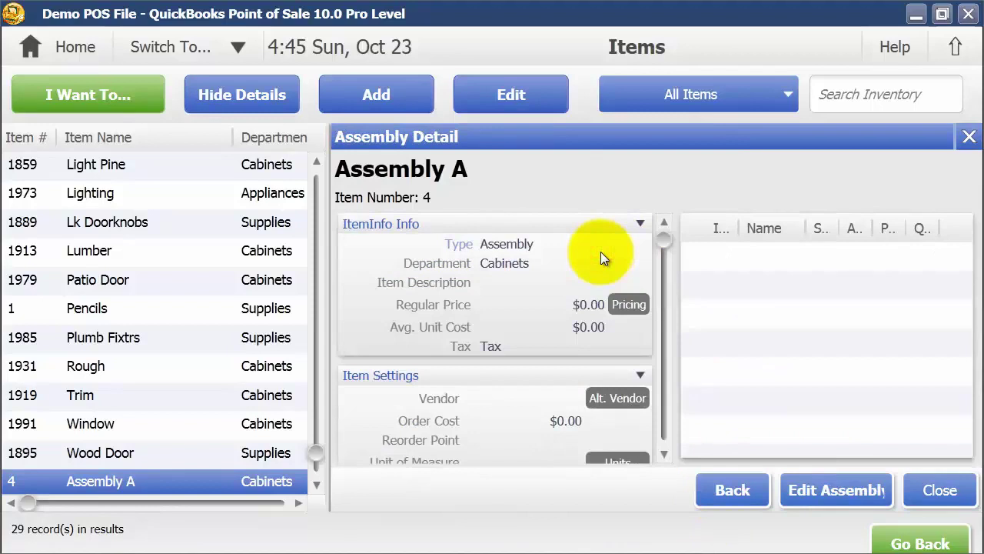
left_click(823, 492)
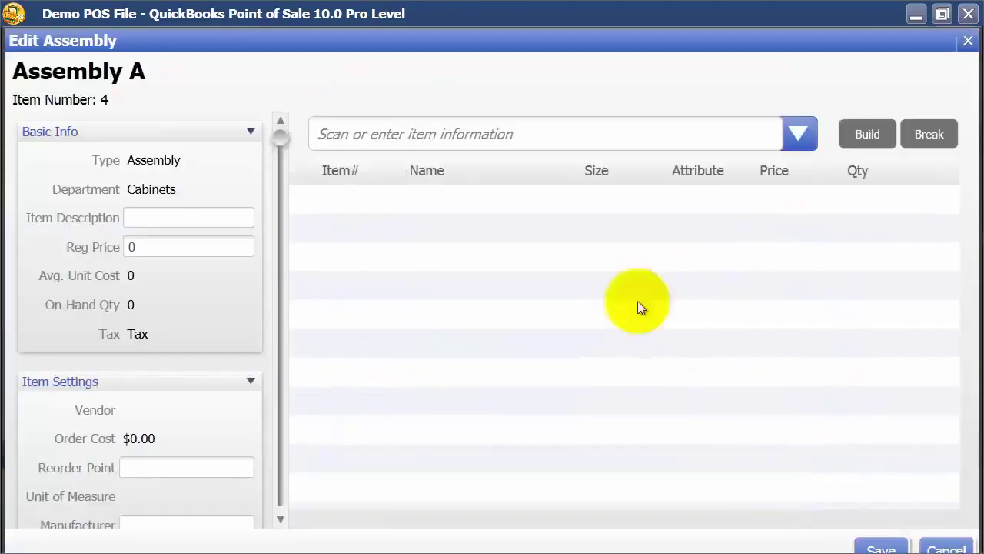
Set the assembly's item description to Build Cabinet and its regular price to 2500
left_click(213, 228)
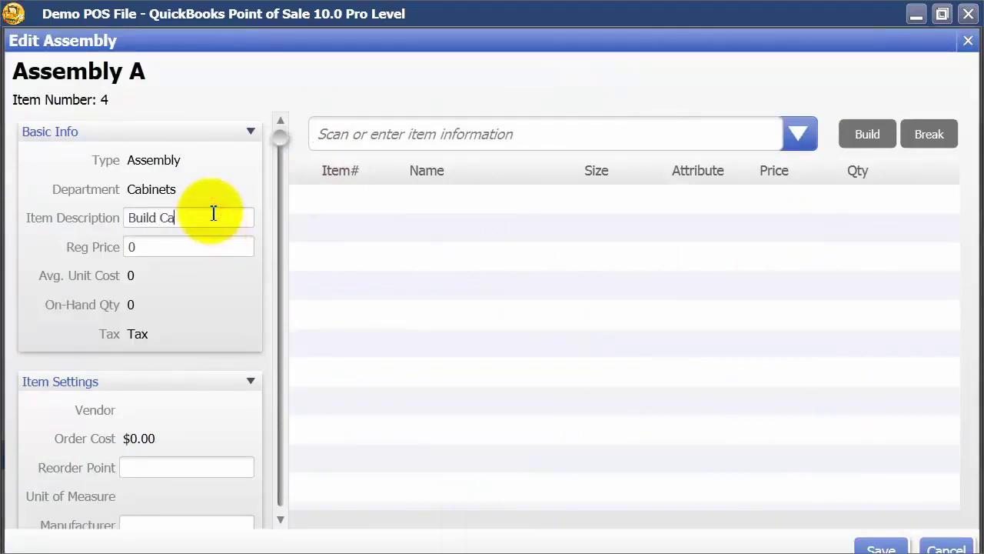
left_click(186, 248)
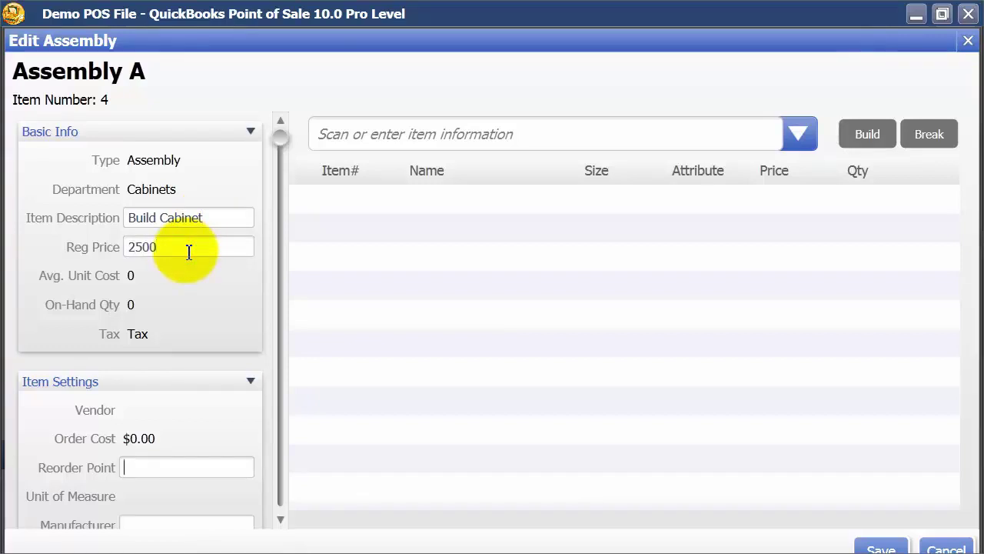
left_click(280, 519)
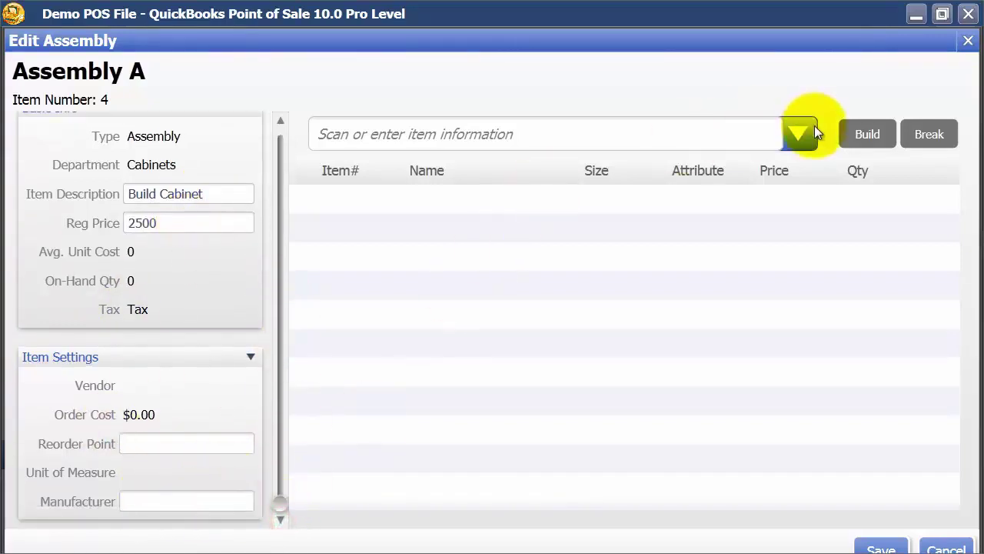
Add Brass hinges as an assembly component with a quantity of 4
left_click(794, 131)
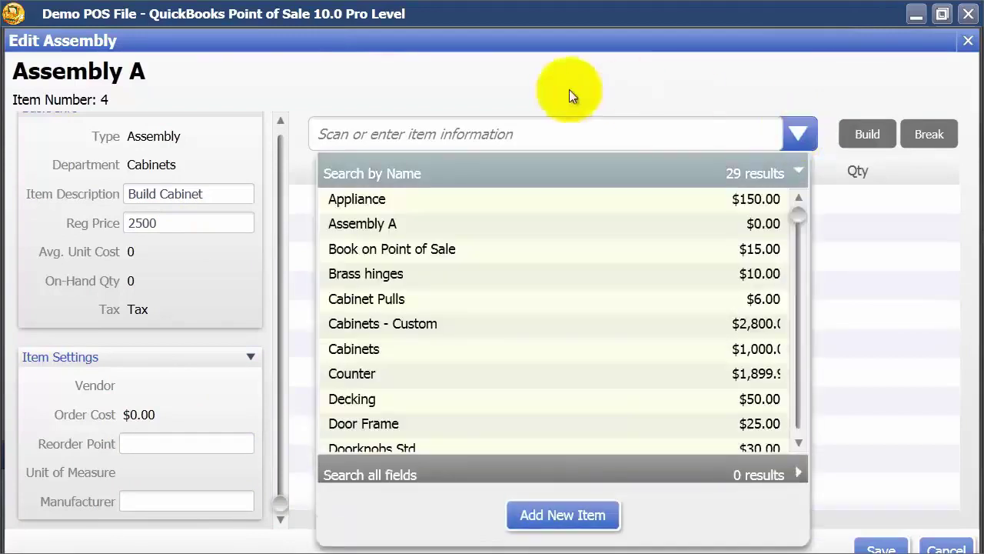
left_click(376, 283)
left_click(741, 233)
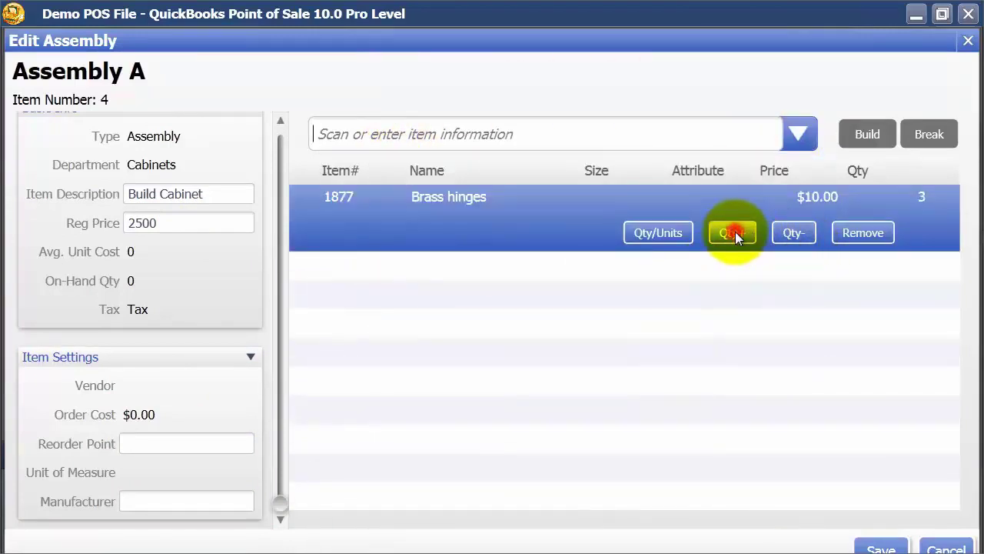
left_click(735, 232)
Add one Cabinets item as a component and save the assembly, updating its price to the sum of the component prices
left_click(802, 133)
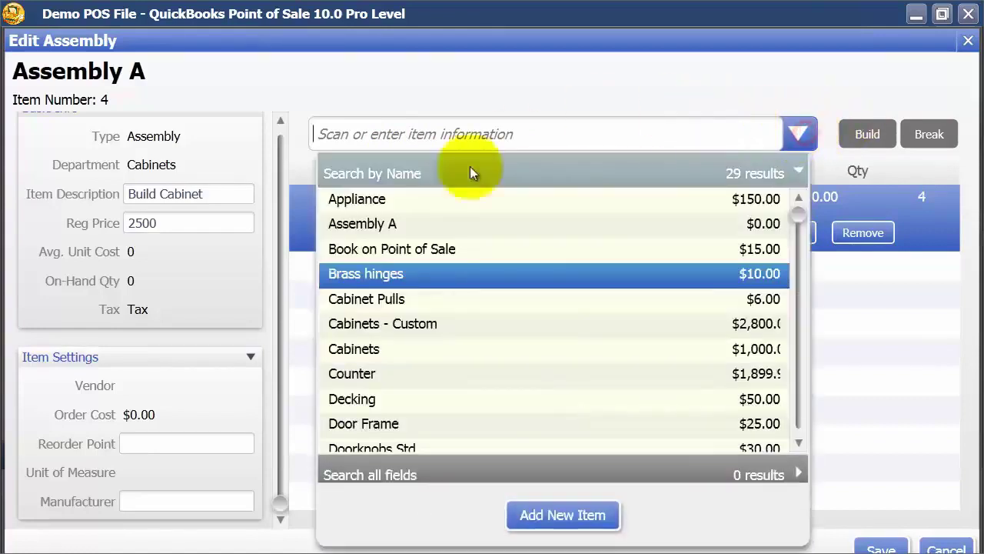
left_click(359, 350)
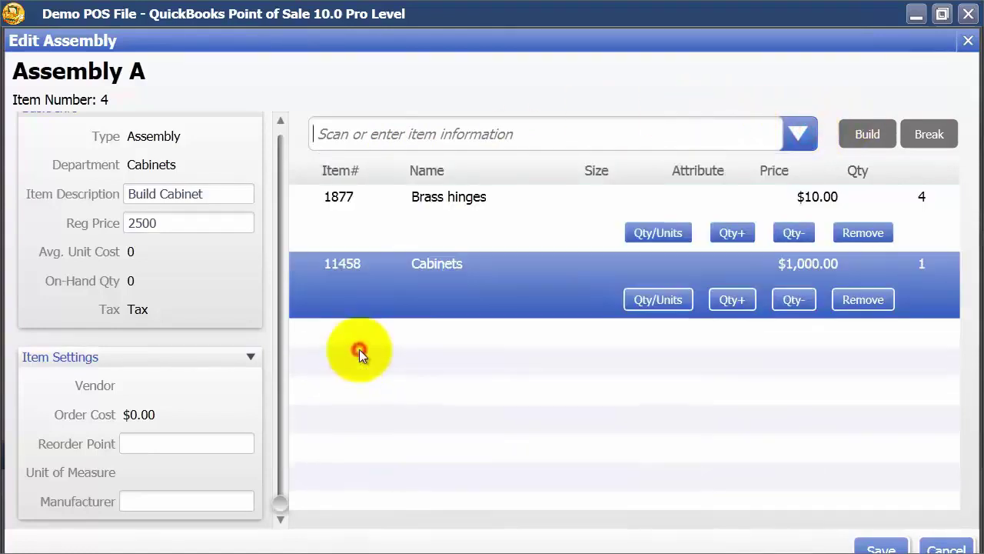
left_click(878, 545)
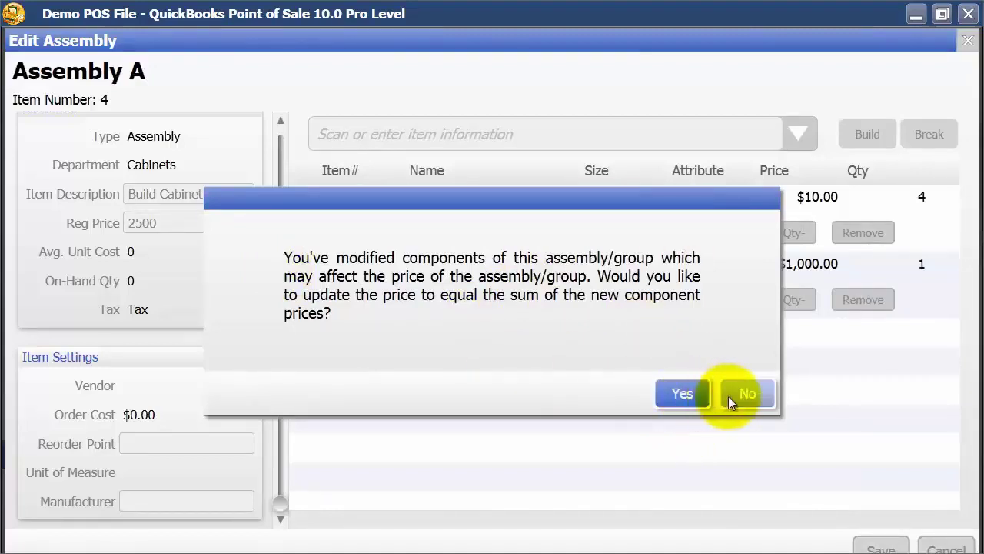
left_click(696, 395)
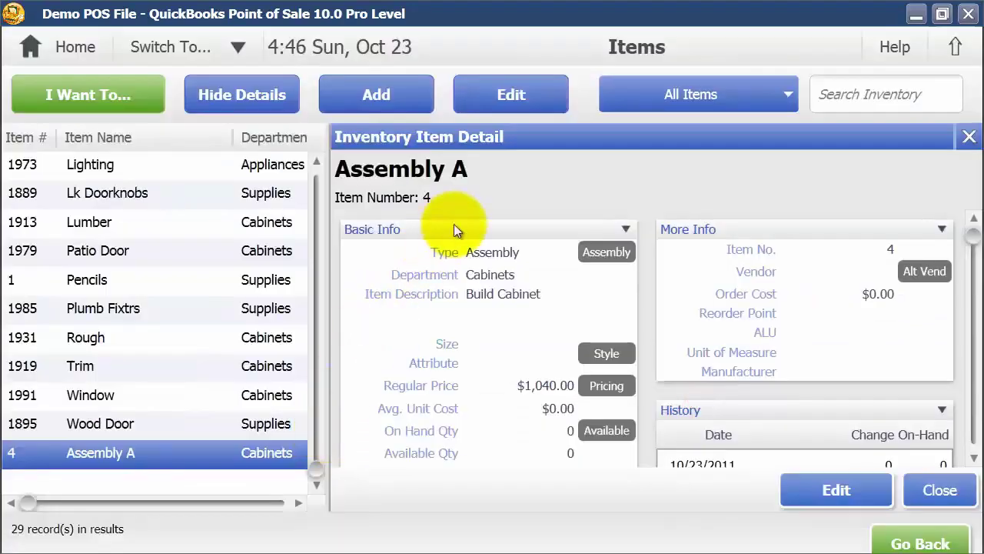
Edit Assembly A's pricing with markdowns of 10 for Sale, 25 for Employee and 20 for Wholesale
left_click(605, 386)
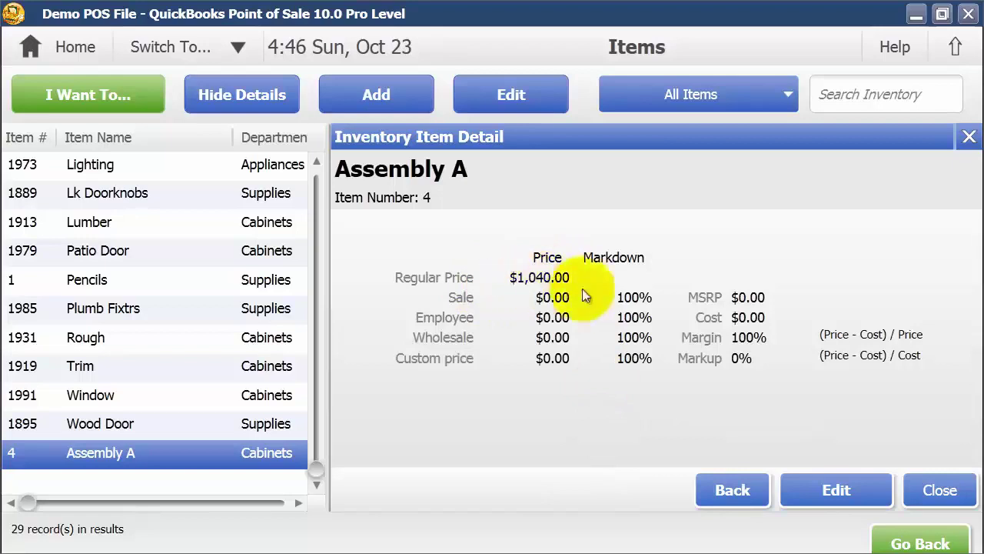
left_click(816, 498)
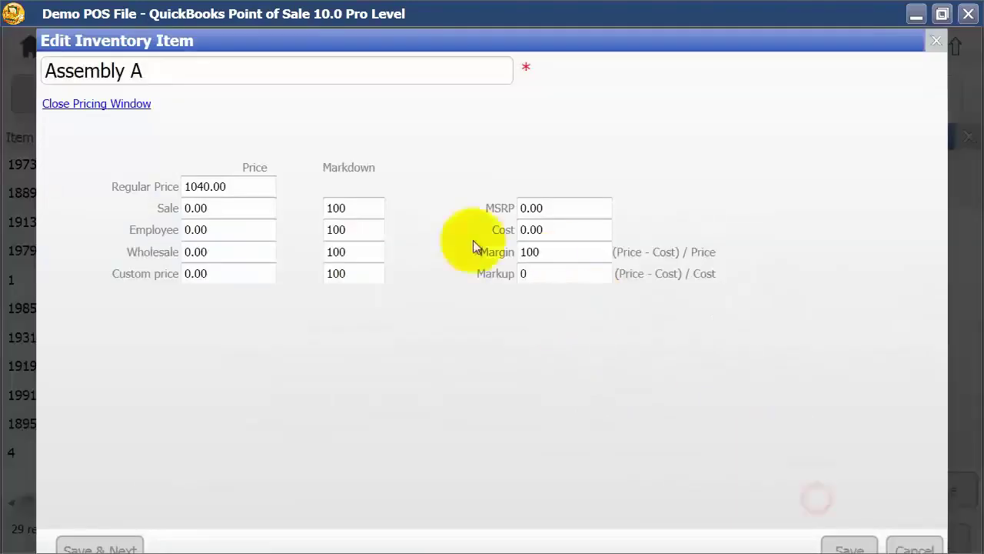
left_click(374, 211)
type("10")
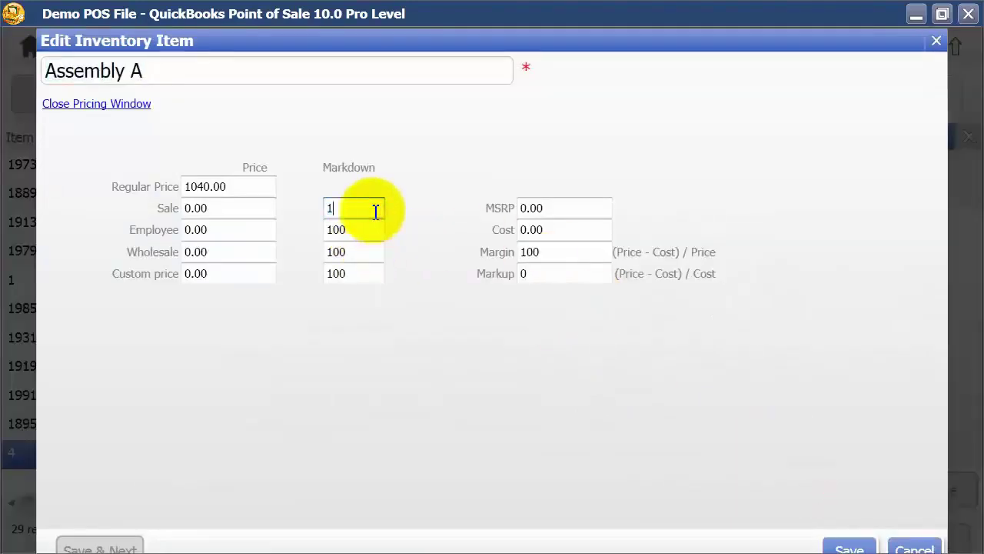
left_click(362, 228)
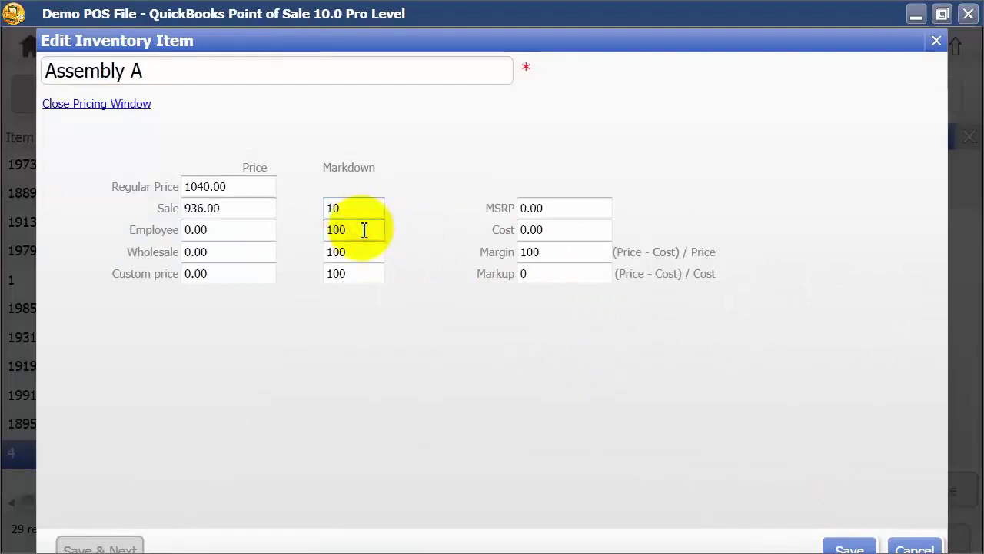
type("25")
key("Delete")
key("Delete")
key("Delete")
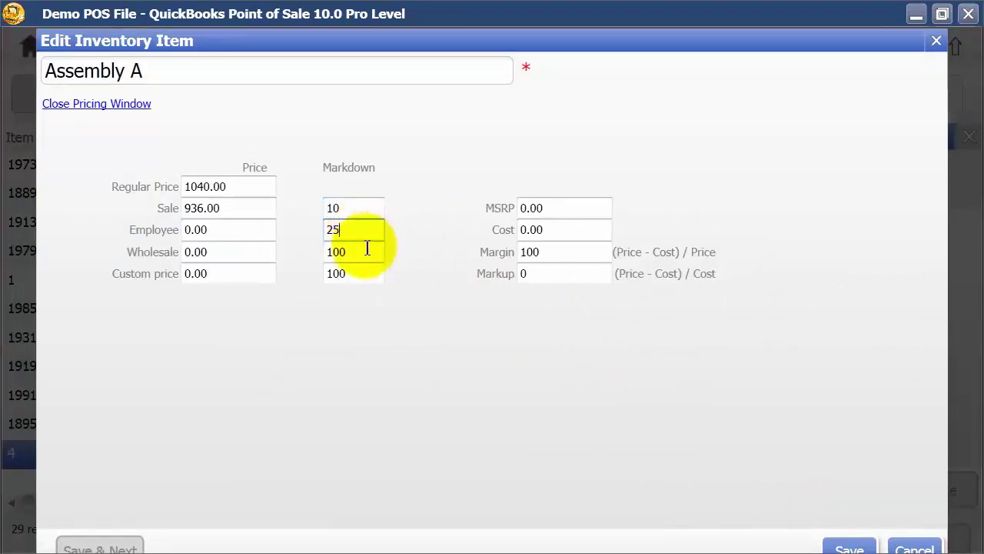
left_click(367, 252)
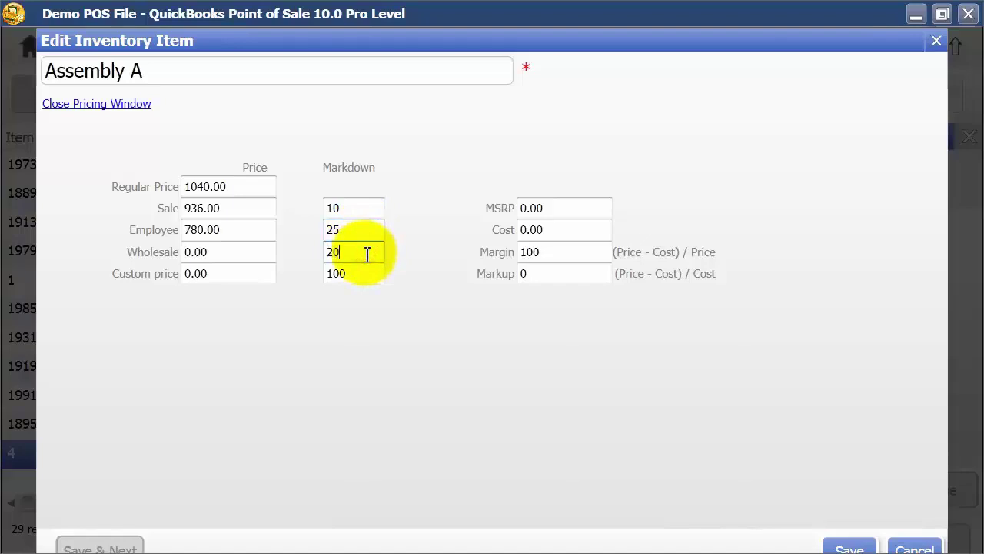
Set the MSRP of Assembly A to 2500
left_click(573, 208)
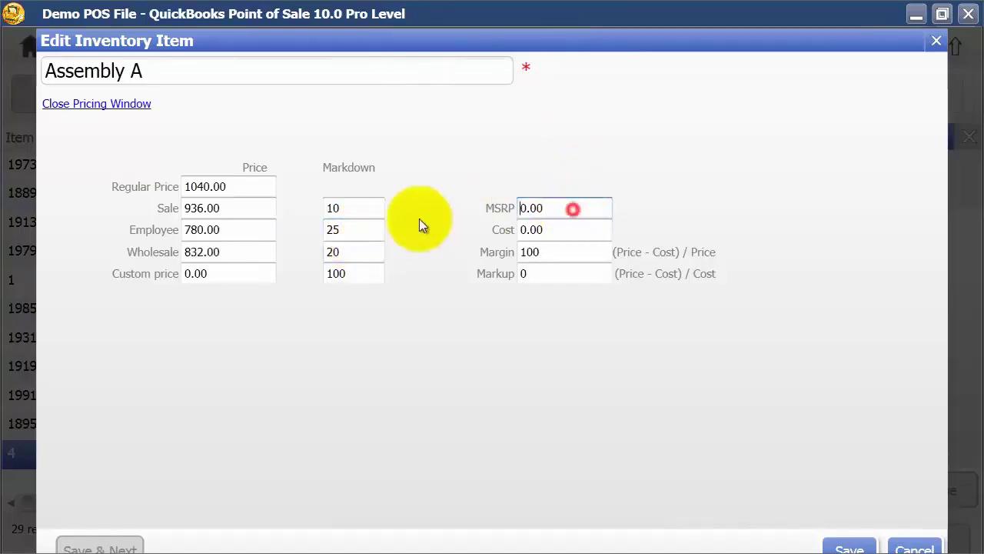
double_click(586, 206)
type("25")
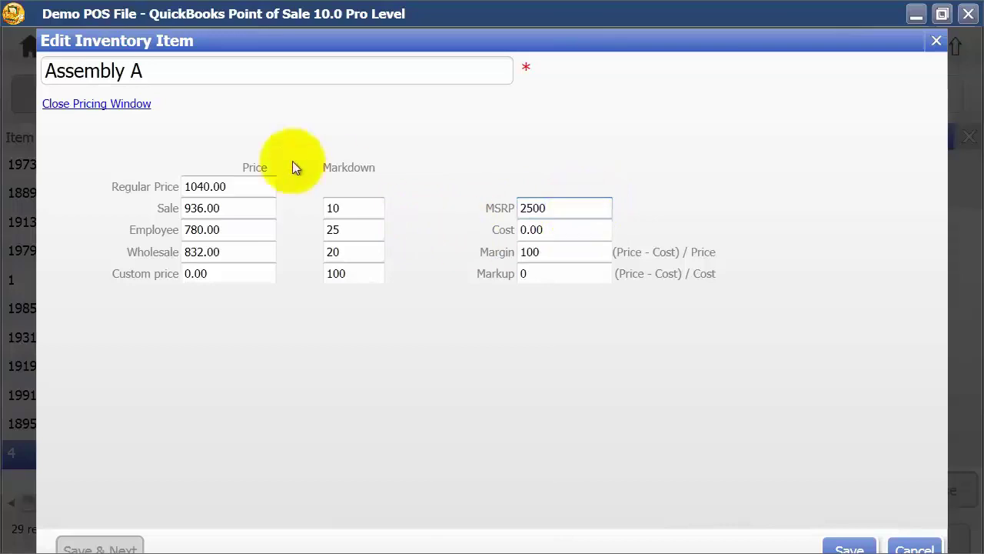
Set the regular price of Assembly A to 1500
left_click(253, 187)
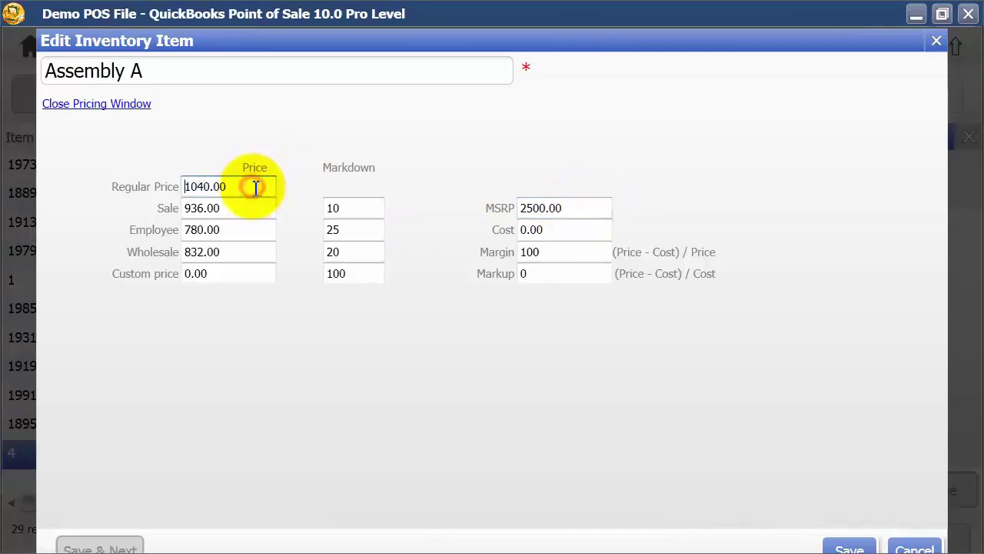
double_click(272, 185)
type("1")
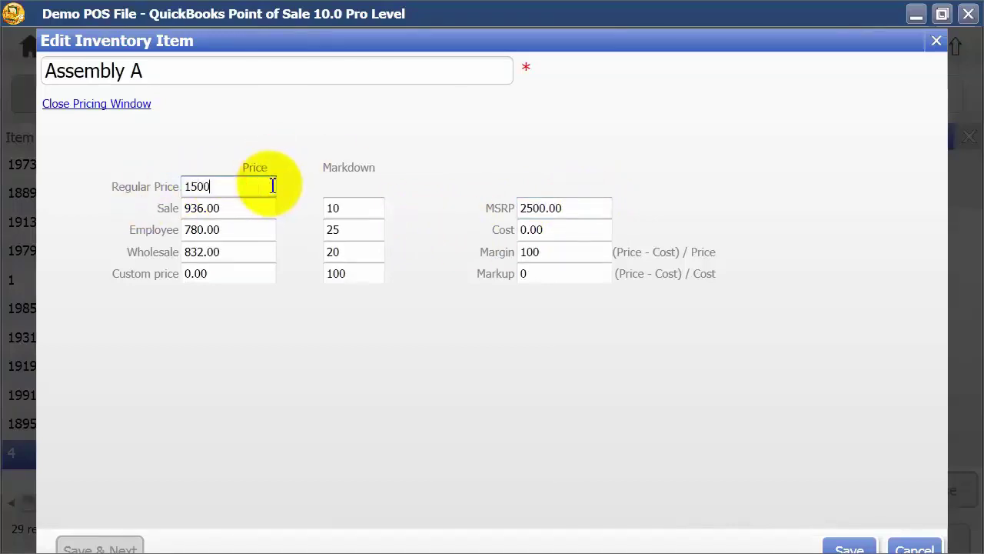
type("500")
key("Tab")
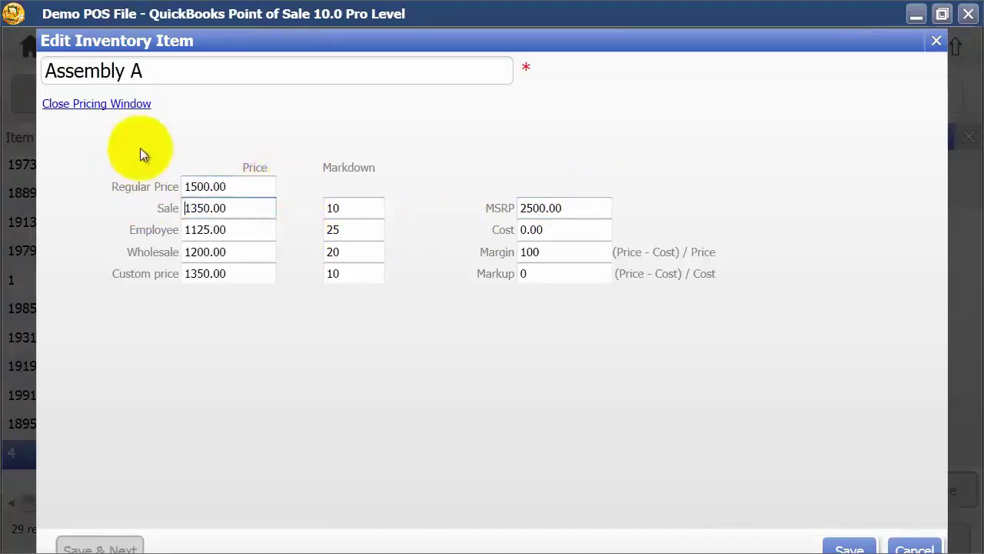
Save the edited prices and markdowns of Assembly A
left_click(848, 547)
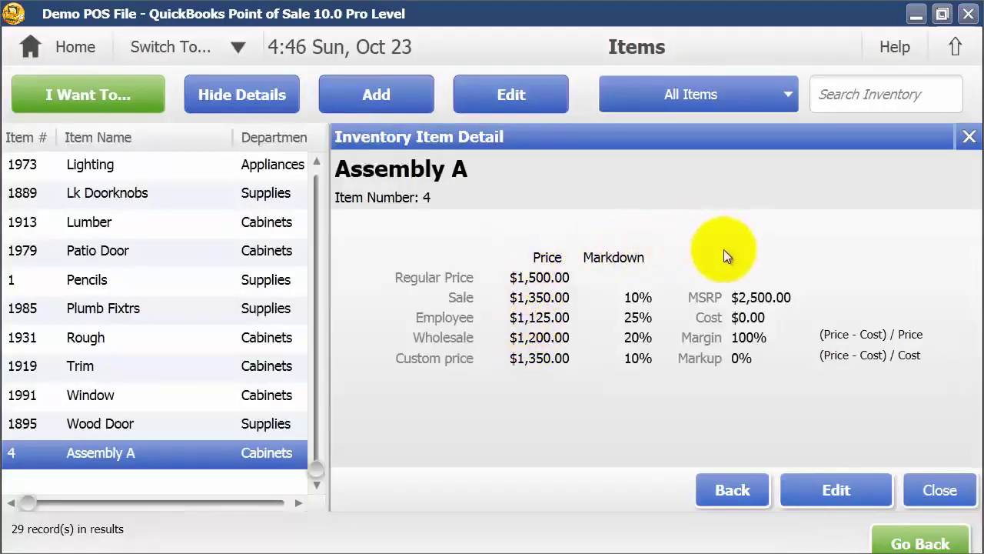
left_click(822, 492)
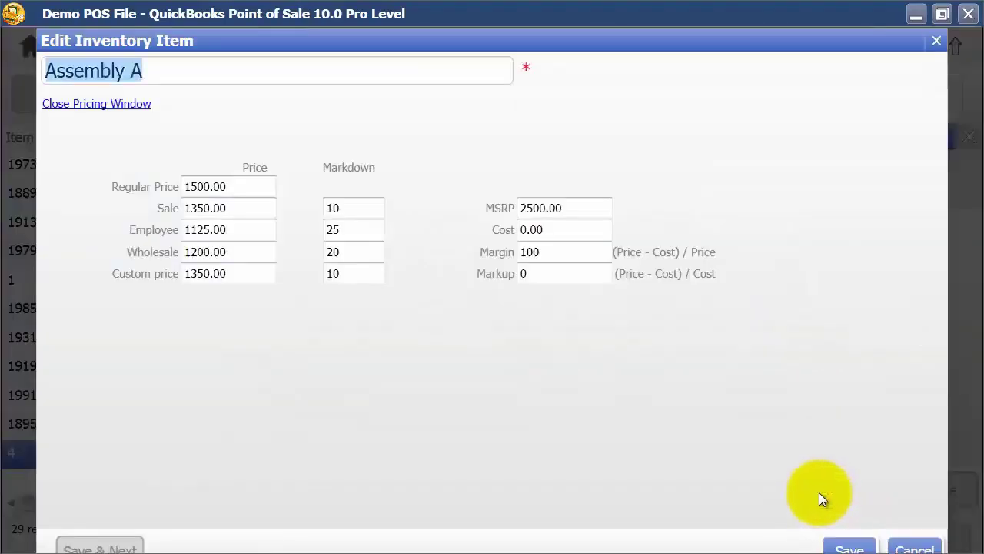
left_click(841, 542)
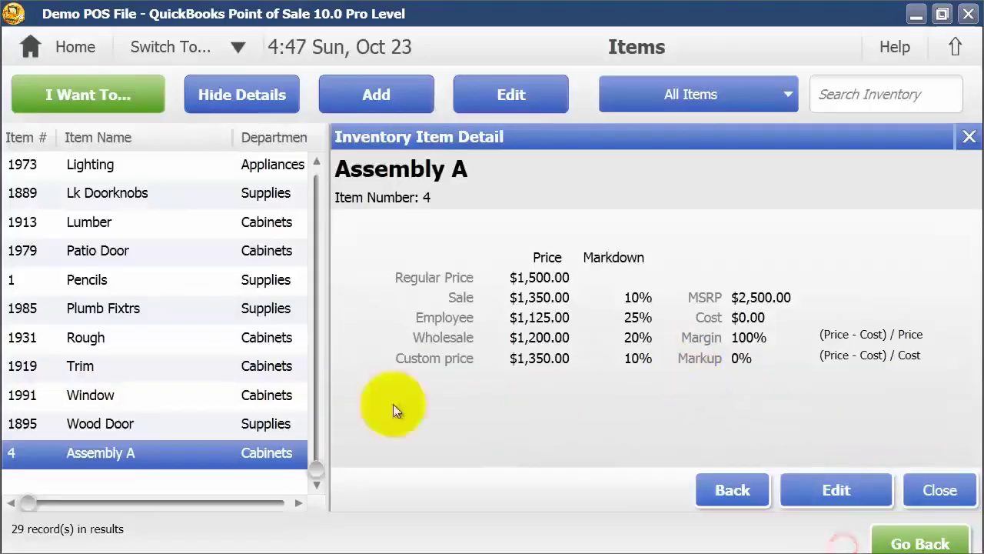
left_click(256, 92)
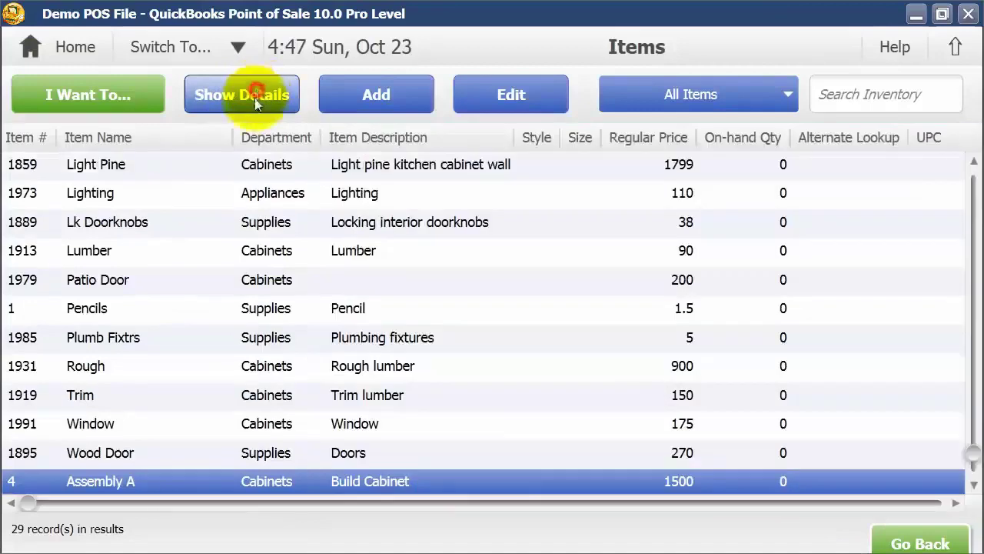
left_click(470, 94)
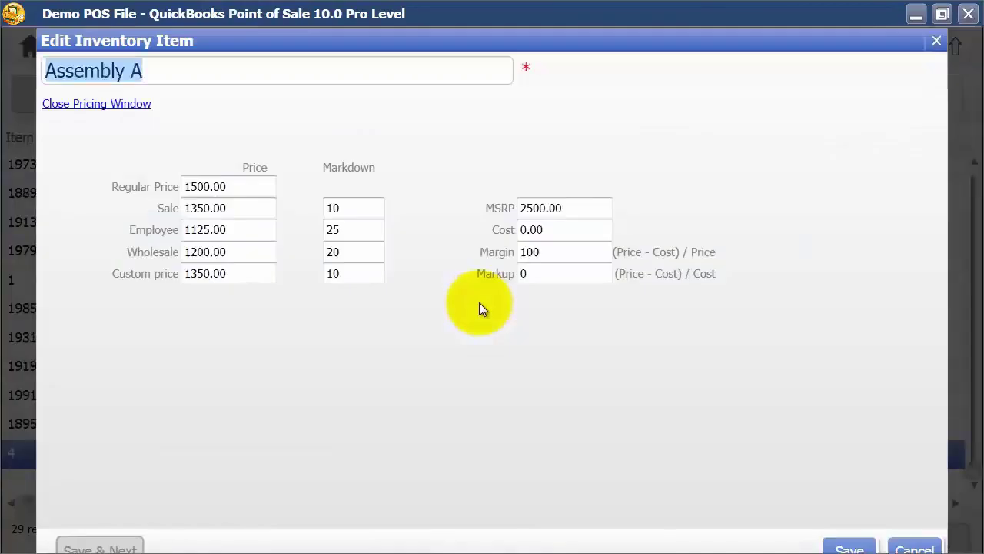
left_click(864, 546)
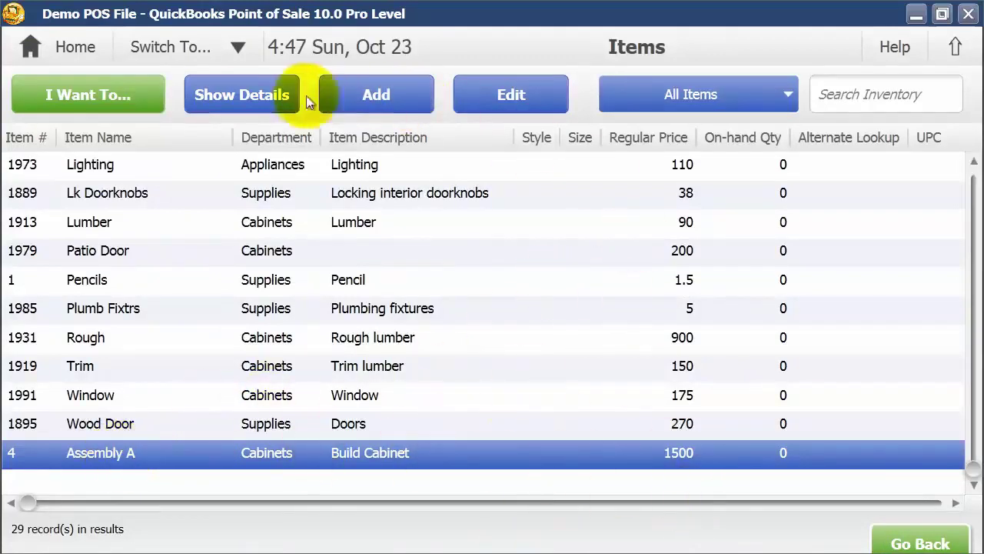
left_click(217, 94)
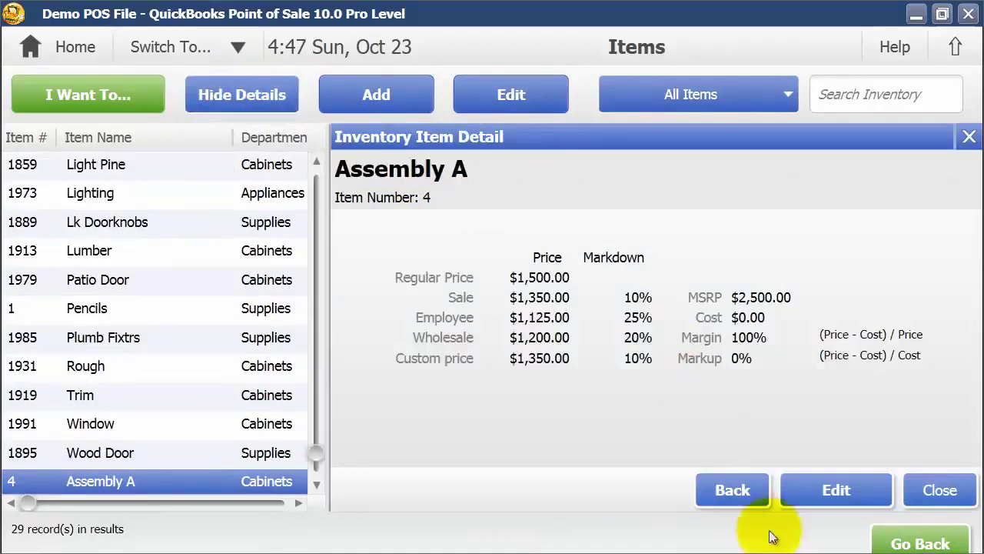
left_click(942, 490)
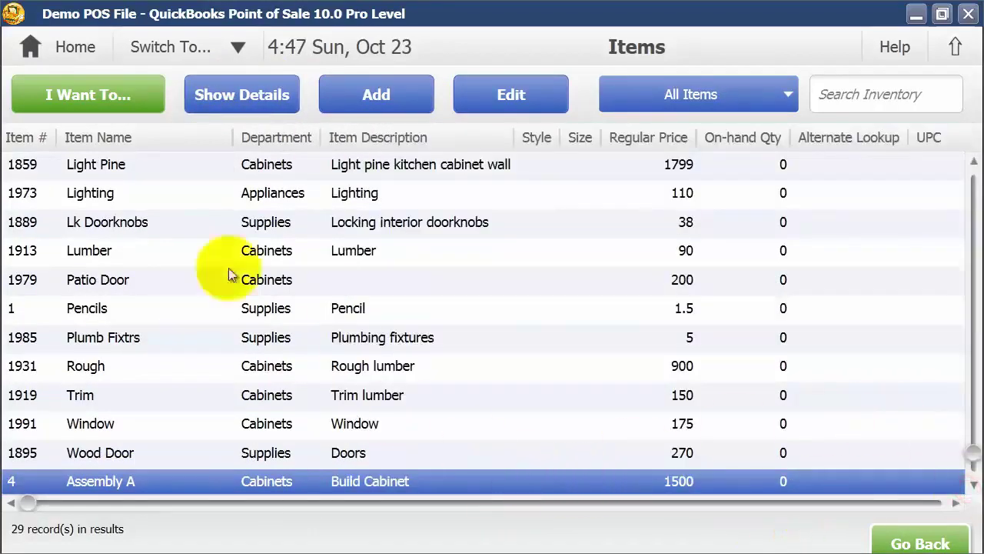
left_click(235, 96)
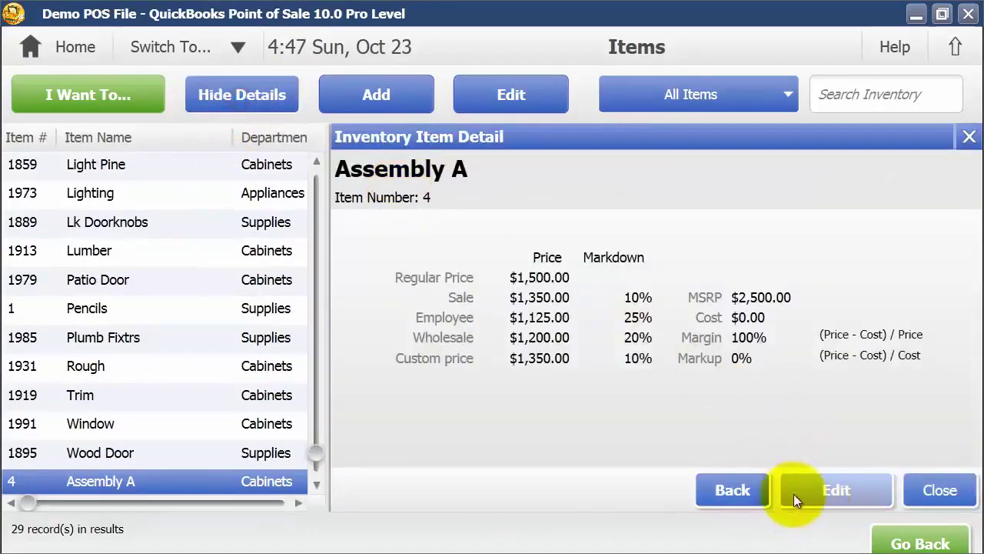
Return from the pricing view to Assembly A's full details and review its basic info, history, statistics and shipping settings
left_click(711, 487)
scroll(928, 364, "down", 1)
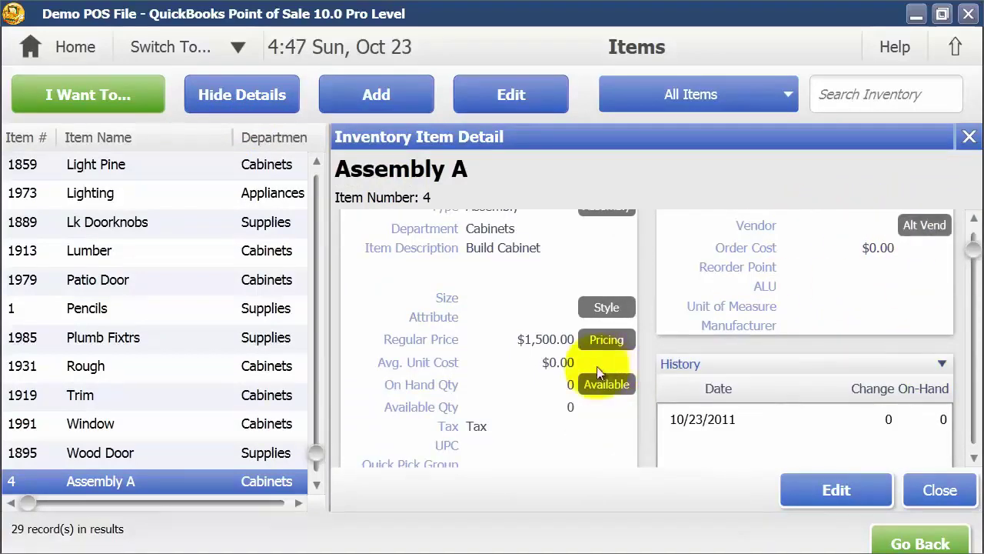
scroll(695, 385, "down", 1)
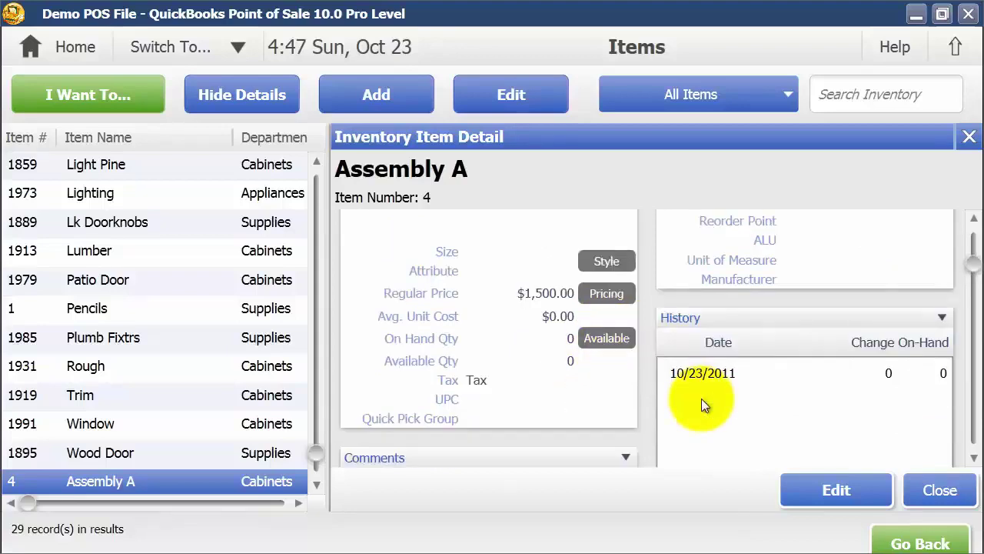
left_click_drag(971, 264, 969, 369)
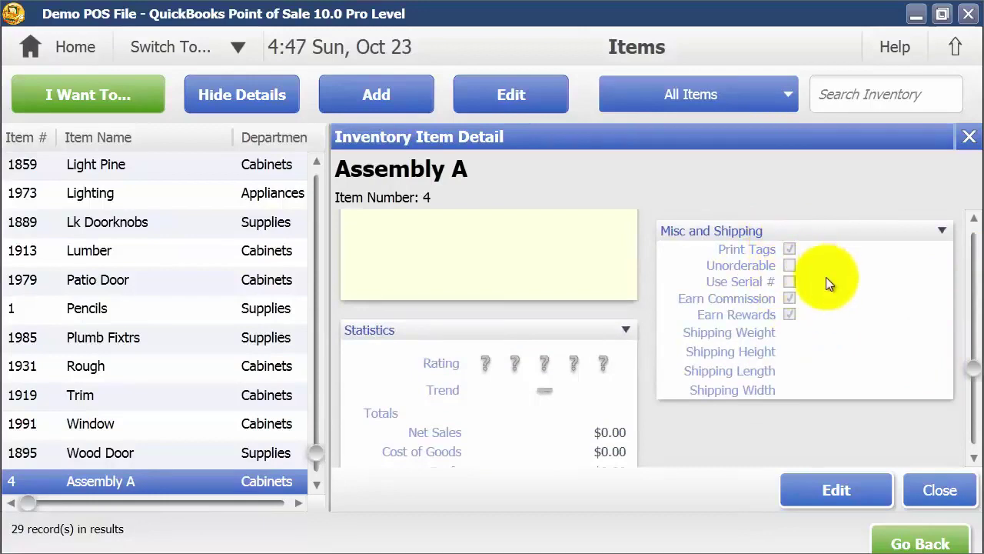
left_click_drag(970, 377, 964, 226)
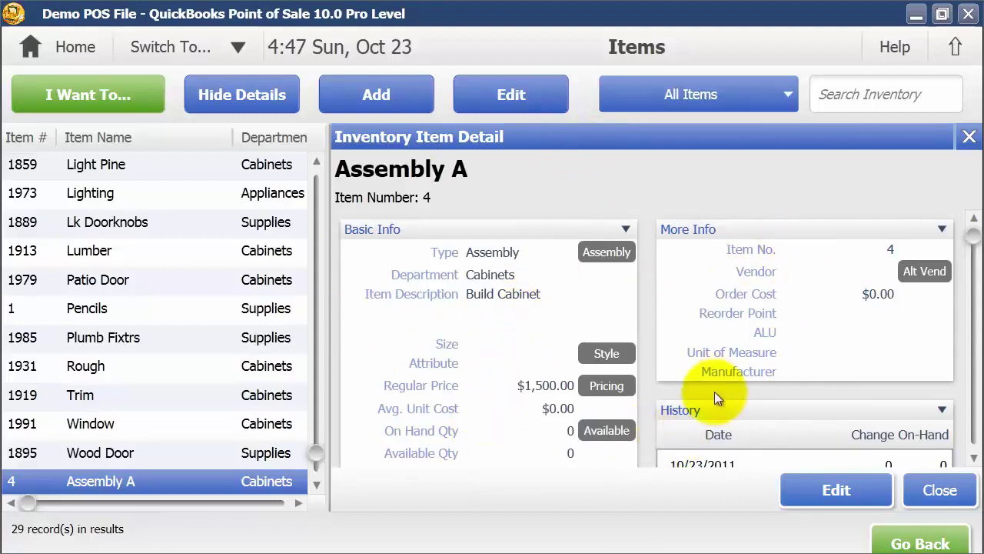
Open Assembly A's component list for editing, try to build the assembly, and check the components' on-hand quantities before dismissing the build
left_click(609, 254)
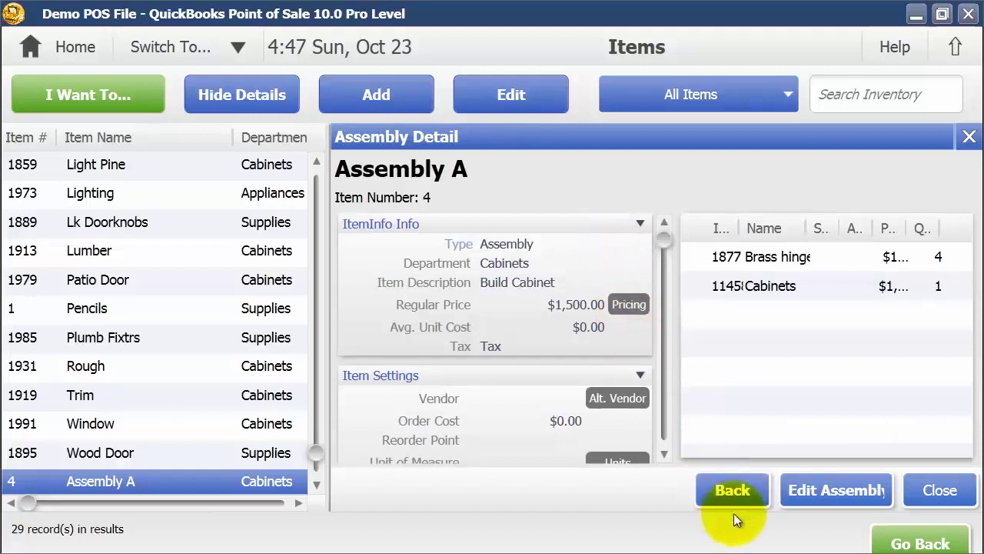
left_click(820, 492)
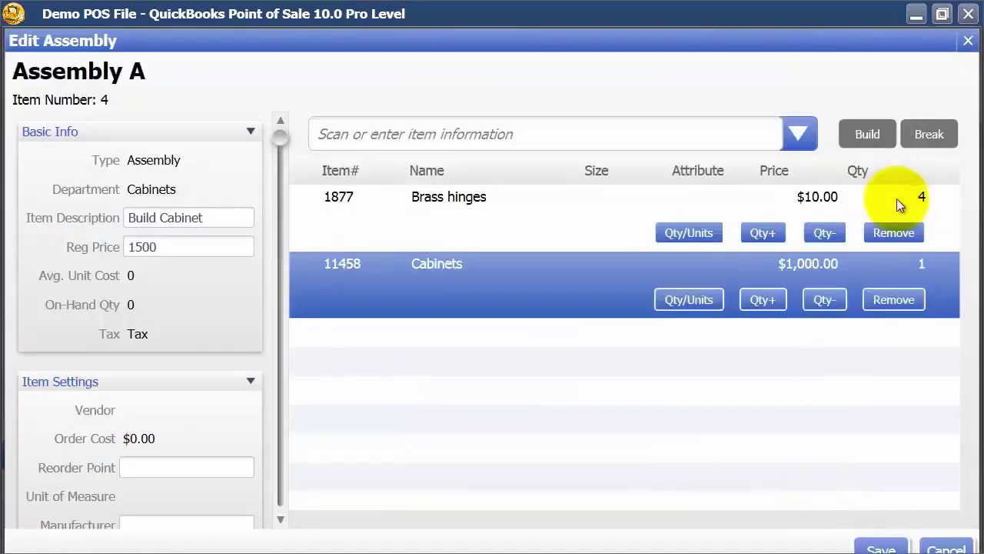
left_click(876, 136)
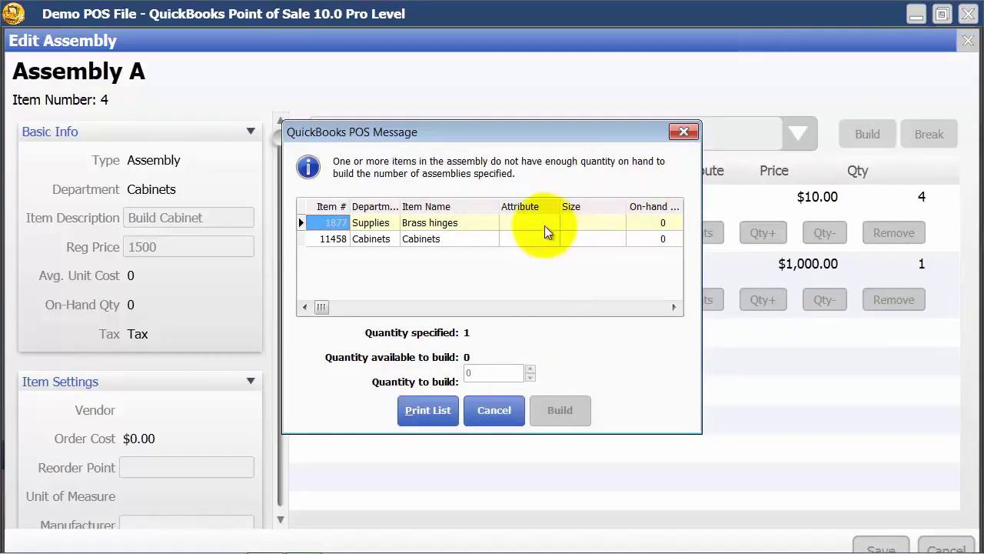
left_click(668, 223)
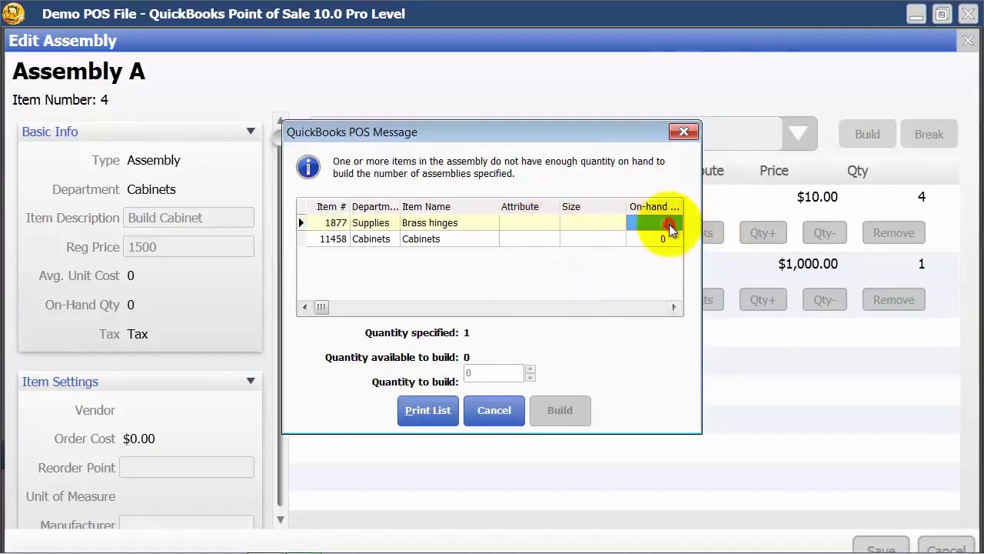
left_click(660, 239)
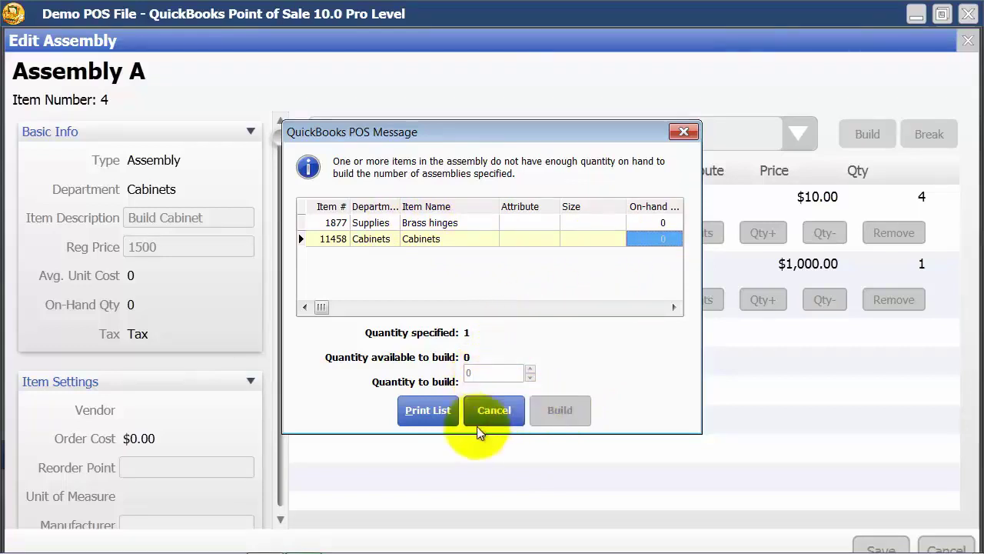
left_click(682, 133)
Try to break Assembly A into its components and leave the assembly editor without saving
left_click(927, 136)
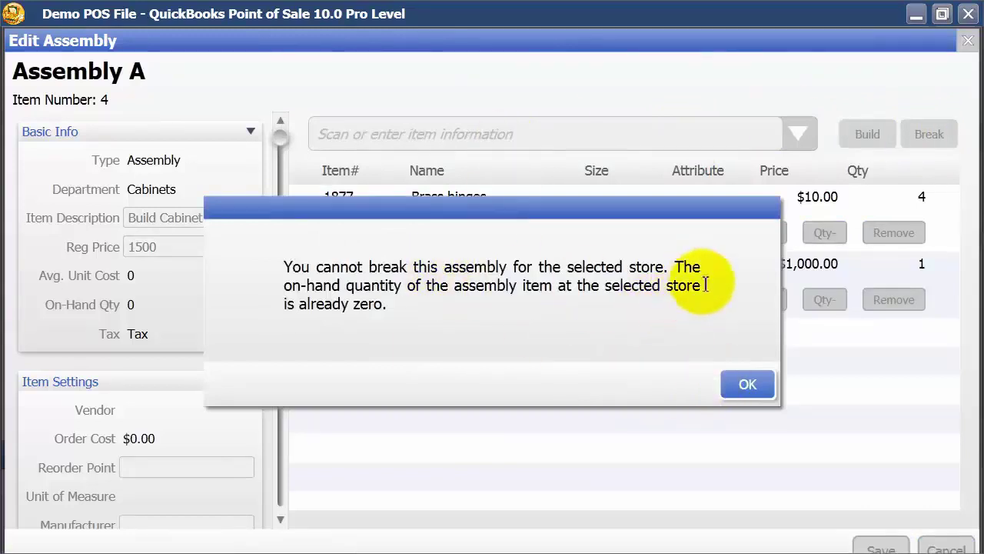
left_click(738, 383)
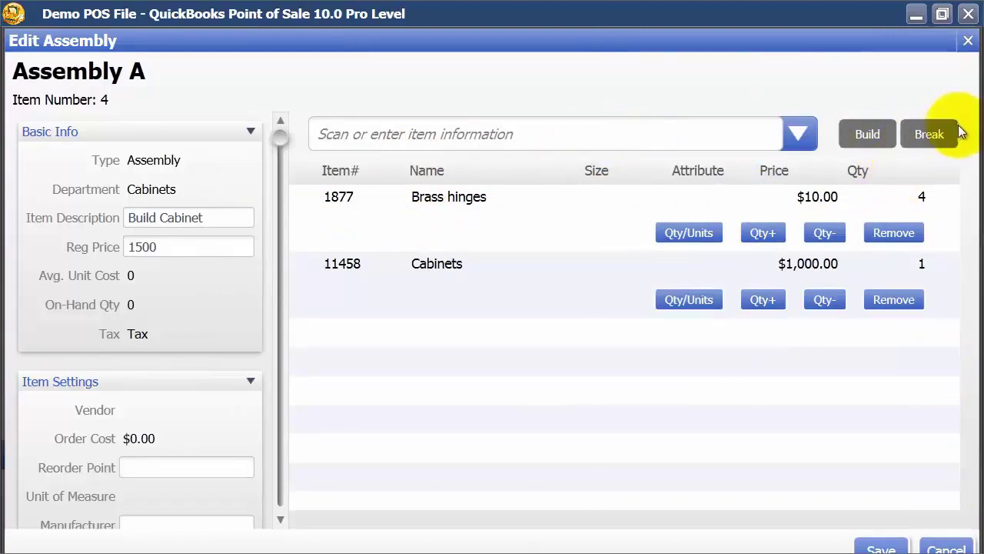
left_click(945, 548)
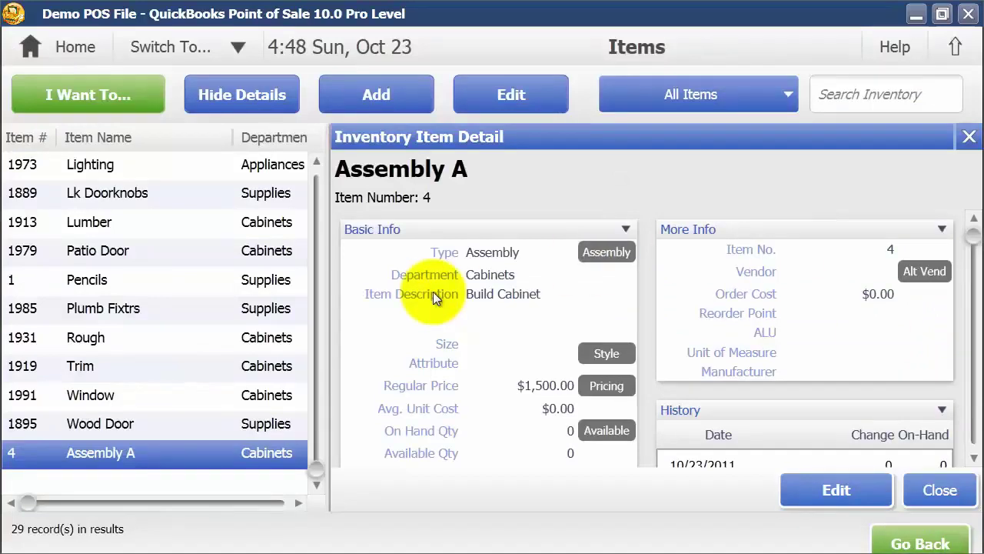